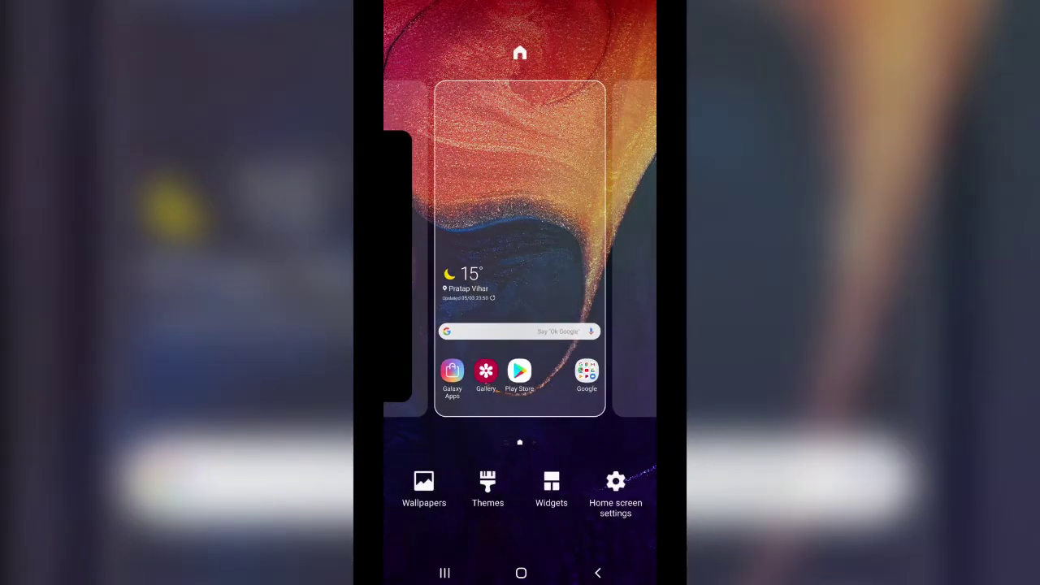
# Hide Asphalt 9 using Hide apps in the home screen settings.
pyautogui.click(615, 481)
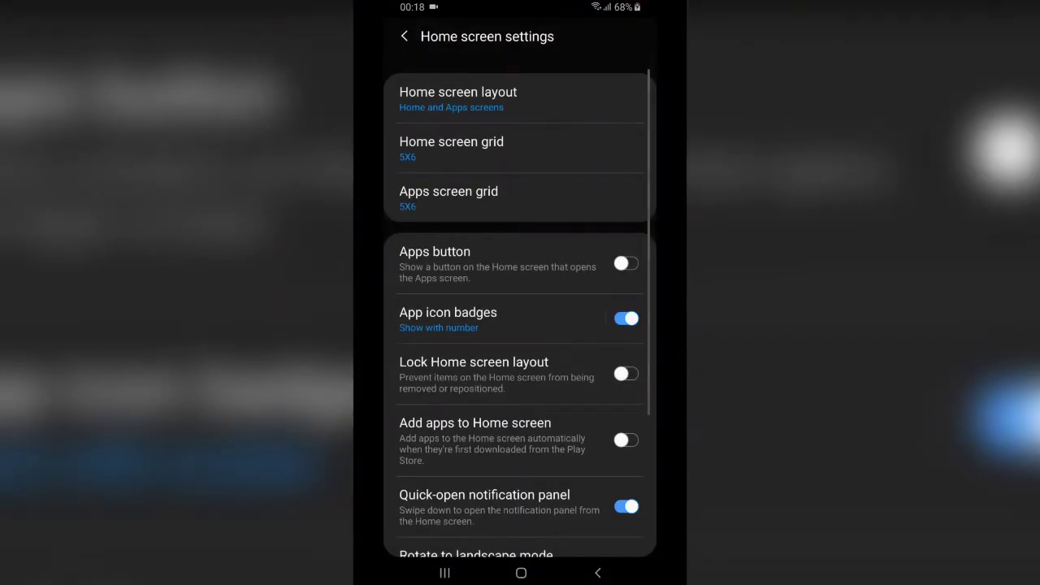
pyautogui.scroll(-3, 520, 325)
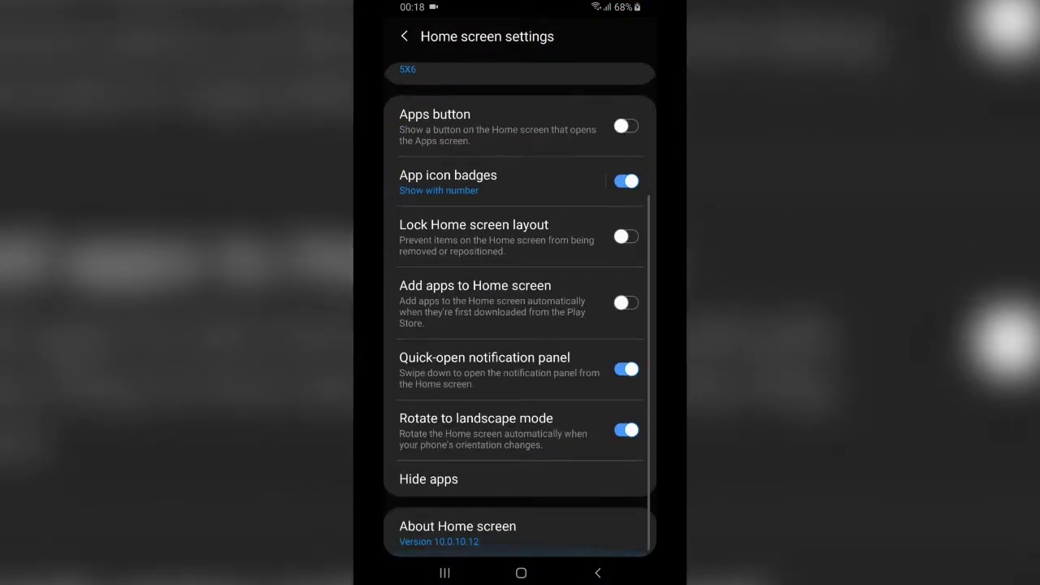
pyautogui.click(428, 479)
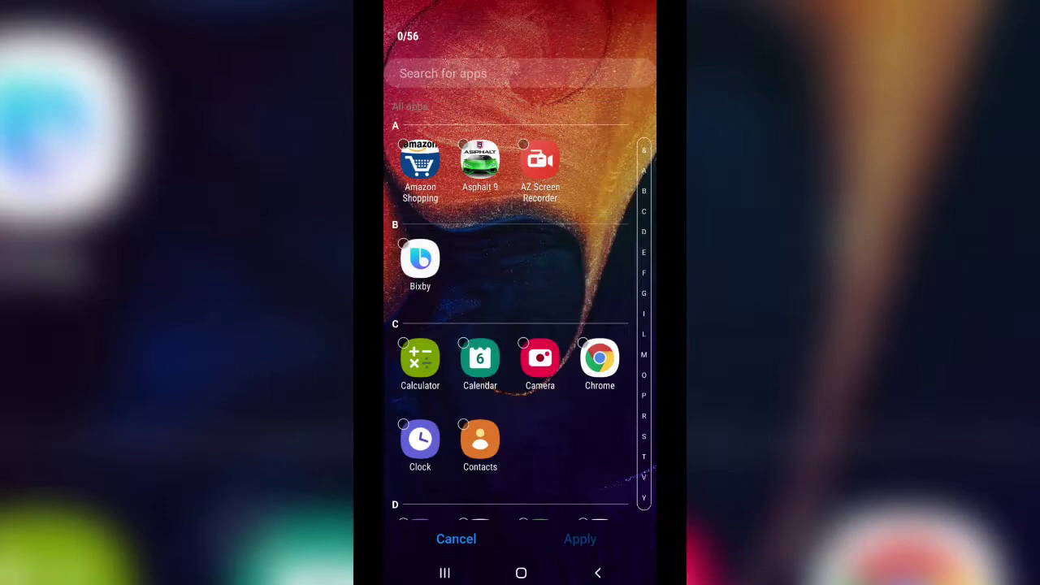
pyautogui.click(479, 157)
pyautogui.click(580, 539)
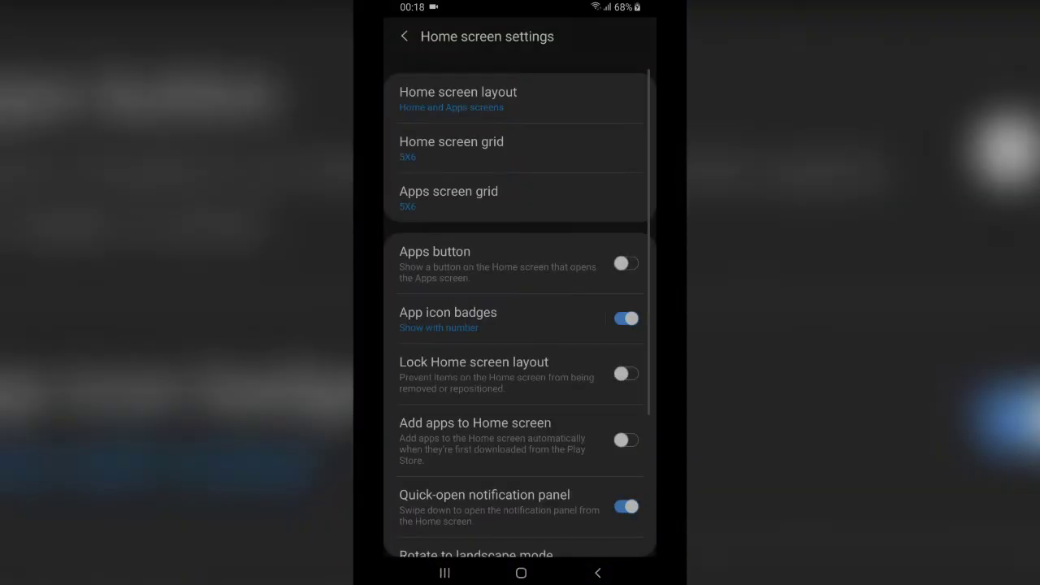
# Go home and browse the app drawer pages to confirm Asphalt 9 is gone.
pyautogui.click(521, 572)
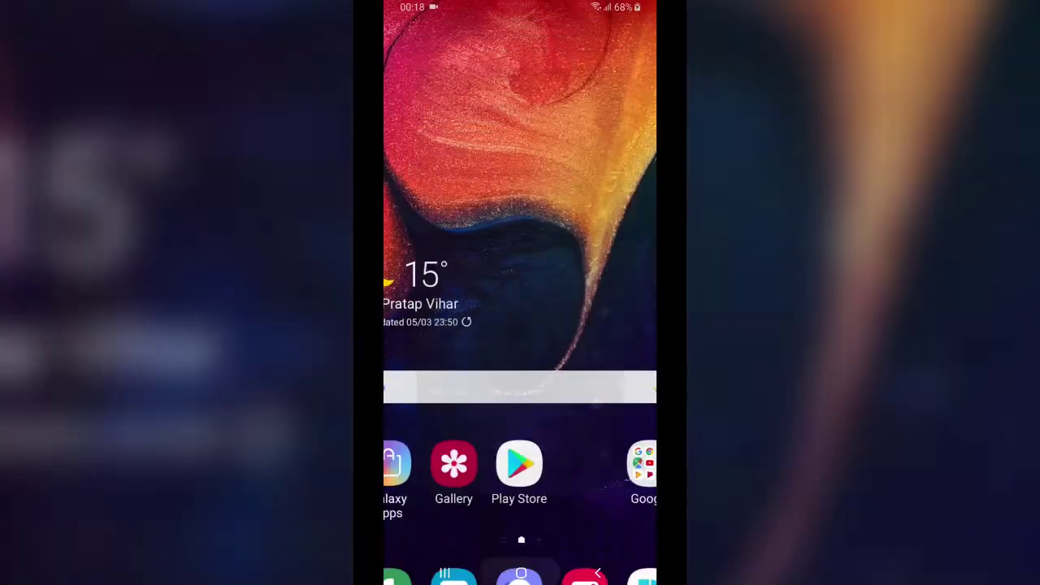
pyautogui.moveTo(520, 487); pyautogui.dragTo(520, 244)
pyautogui.moveTo(423, 325)
pyautogui.mouseDown()
pyautogui.moveTo(617, 325)
pyautogui.moveTo(423, 325)
pyautogui.mouseUp()
# Switch on Night mode in Display settings, reached through the quick settings panel.
pyautogui.click(521, 573)
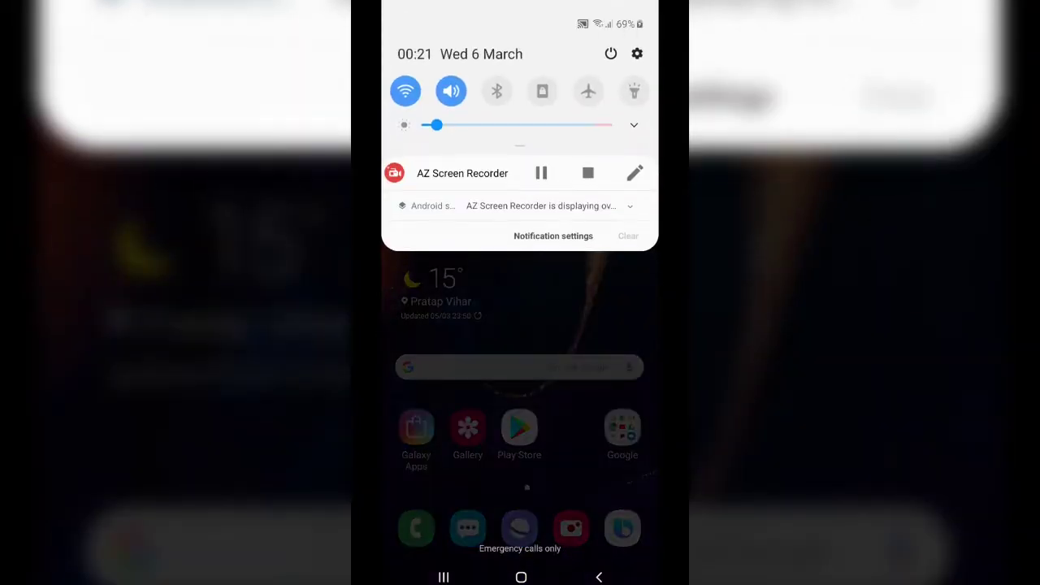
pyautogui.moveTo(520, 146); pyautogui.dragTo(520, 406)
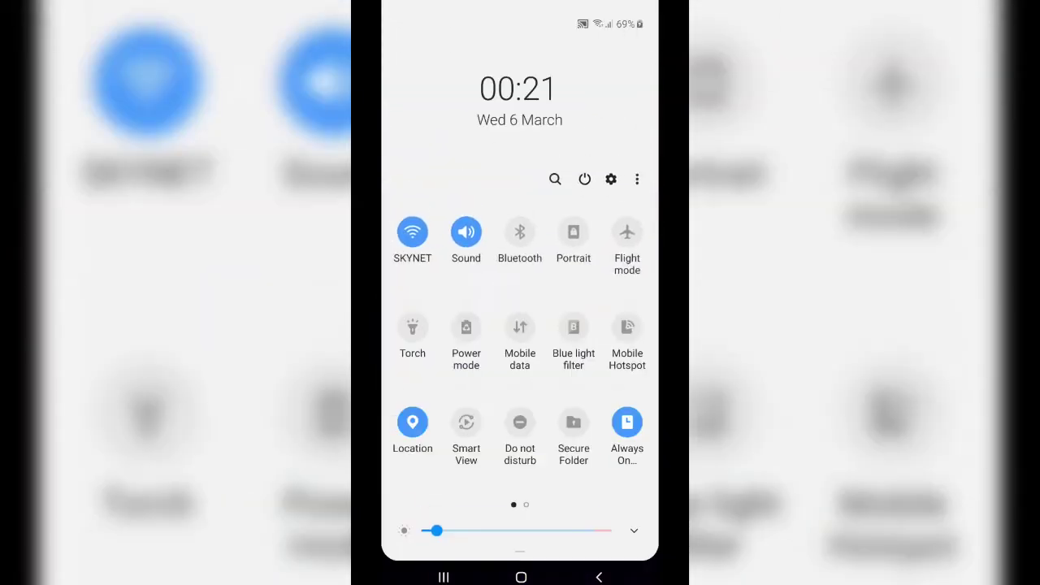
pyautogui.moveTo(617, 284); pyautogui.dragTo(422, 284)
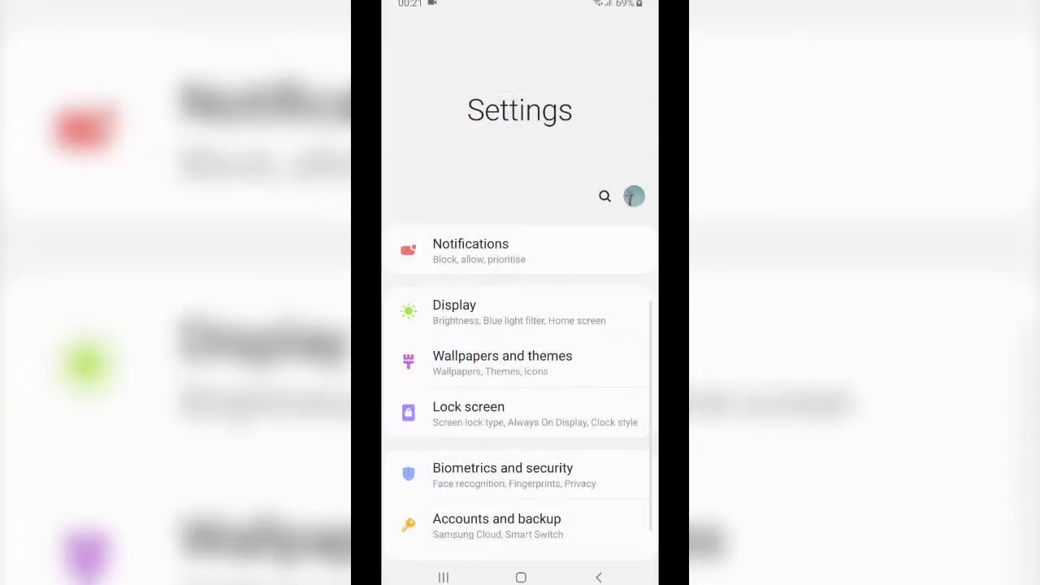
pyautogui.scroll(-5, 520, 325)
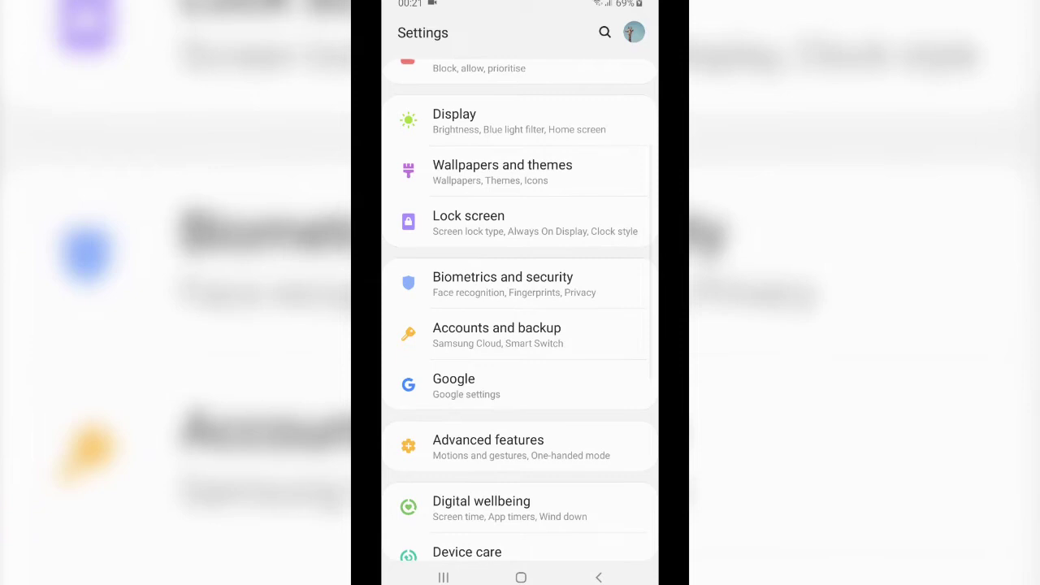
pyautogui.click(519, 122)
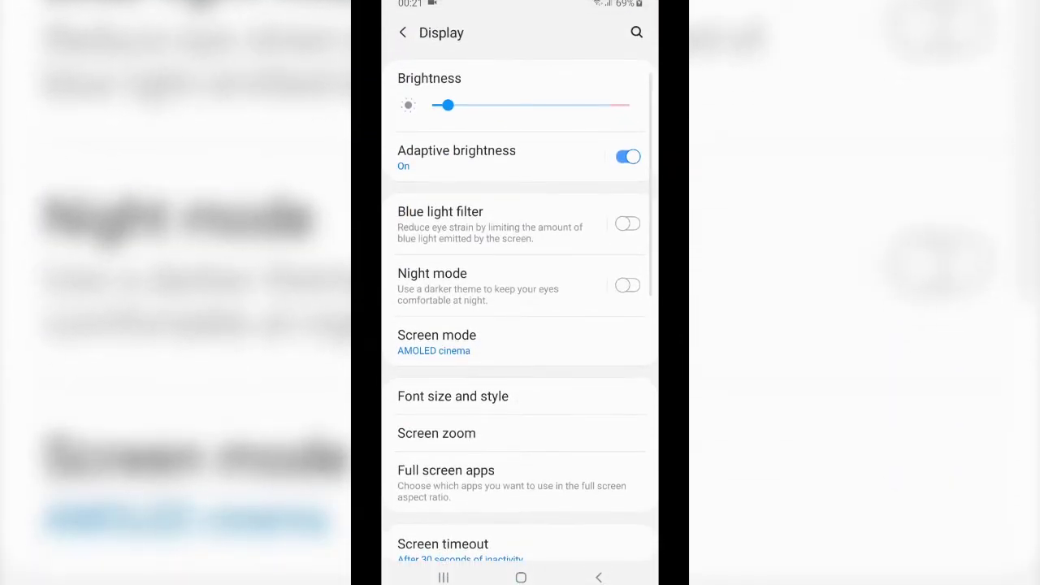
pyautogui.scroll(-3, 520, 325)
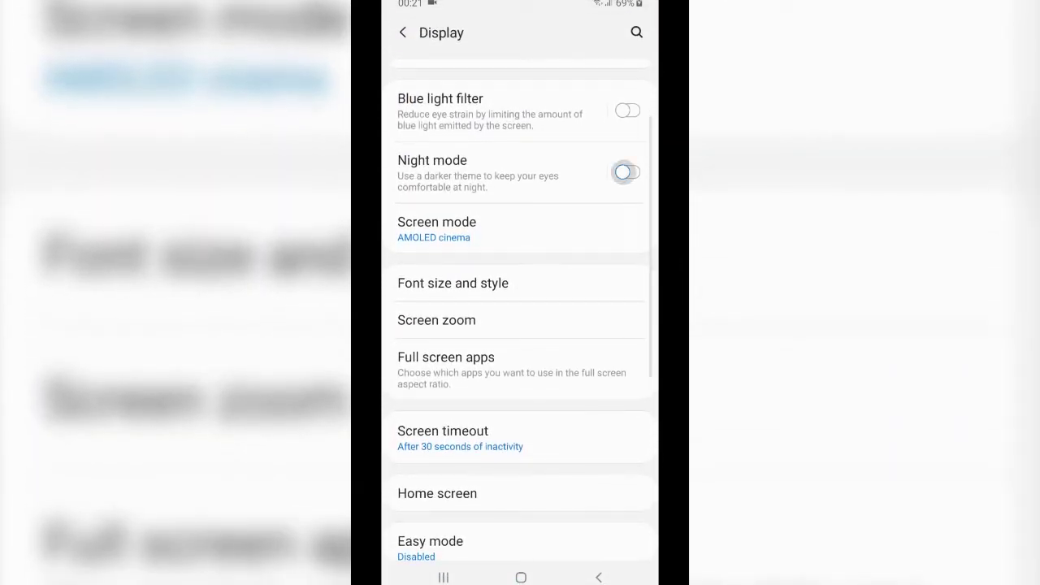
pyautogui.click(625, 172)
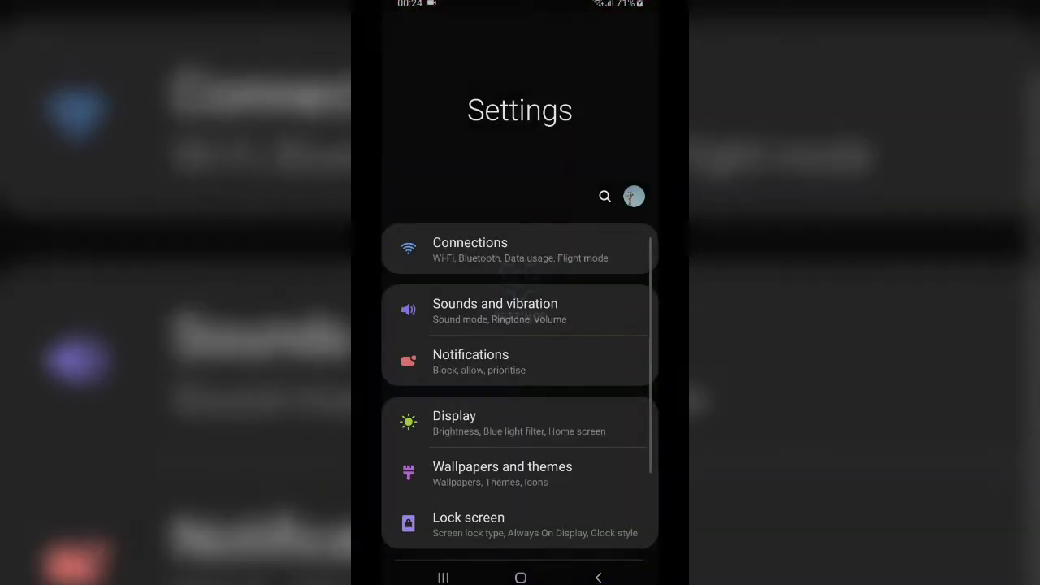
# Set Navigation bar to full screen gestures, then swipe home, into Recents, and home again.
pyautogui.scroll(-5, 520, 325)
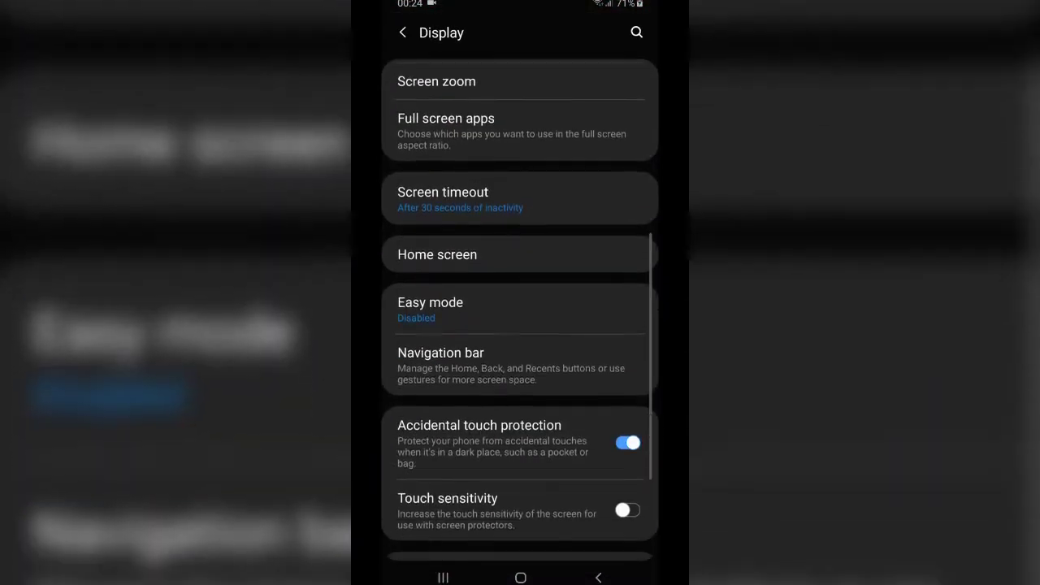
pyautogui.click(488, 355)
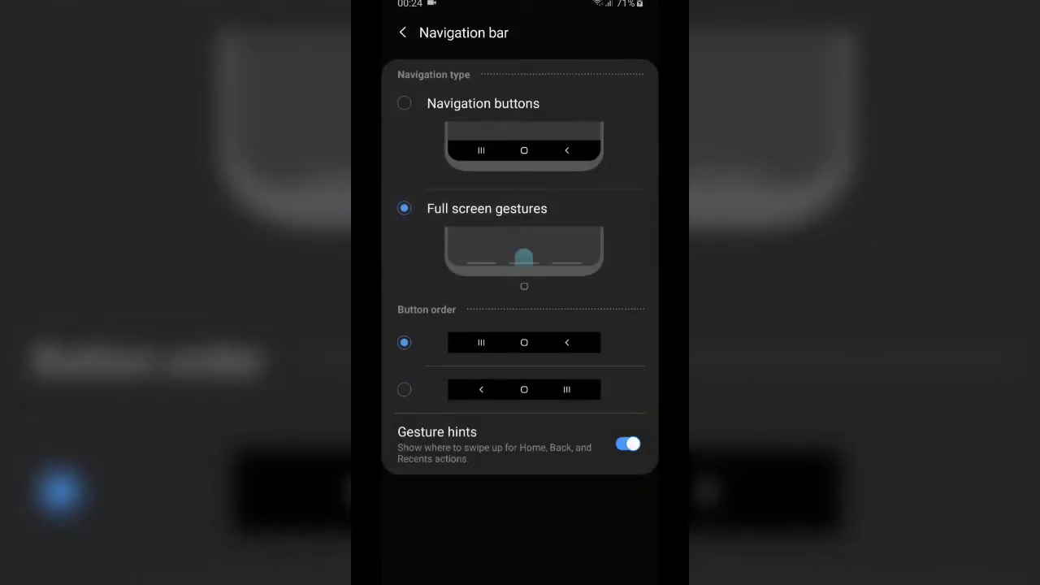
pyautogui.moveTo(520, 577); pyautogui.dragTo(520, 325)
pyautogui.moveTo(520, 576); pyautogui.dragTo(520, 366)
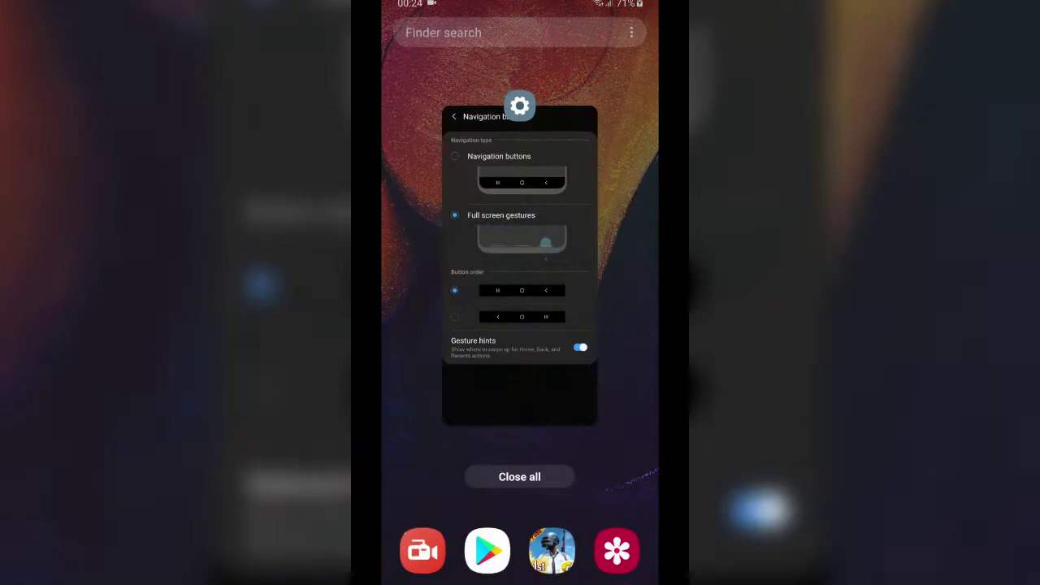
pyautogui.moveTo(520, 577); pyautogui.dragTo(520, 324)
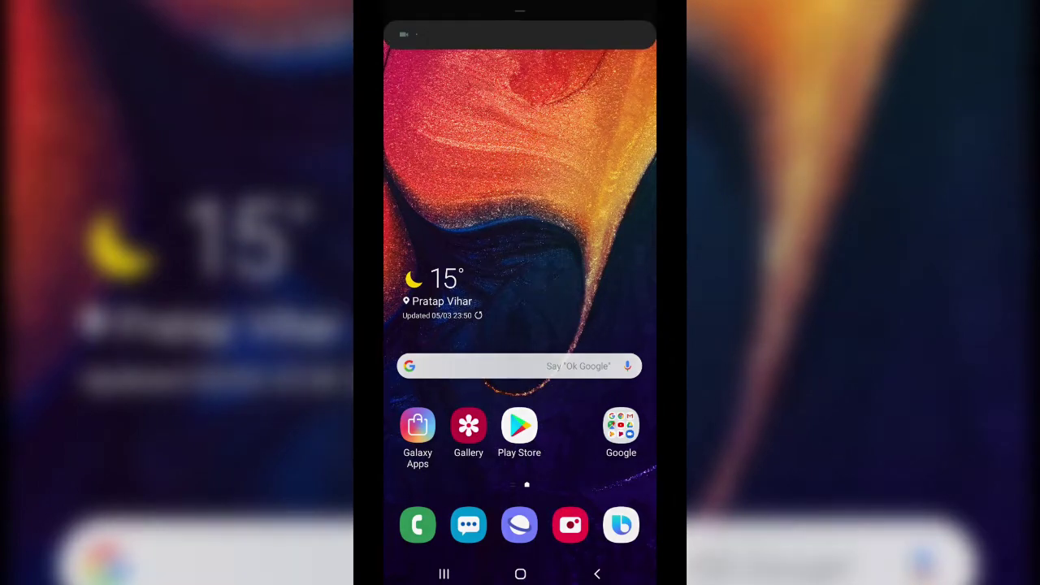
pyautogui.moveTo(520, 4); pyautogui.dragTo(520, 325)
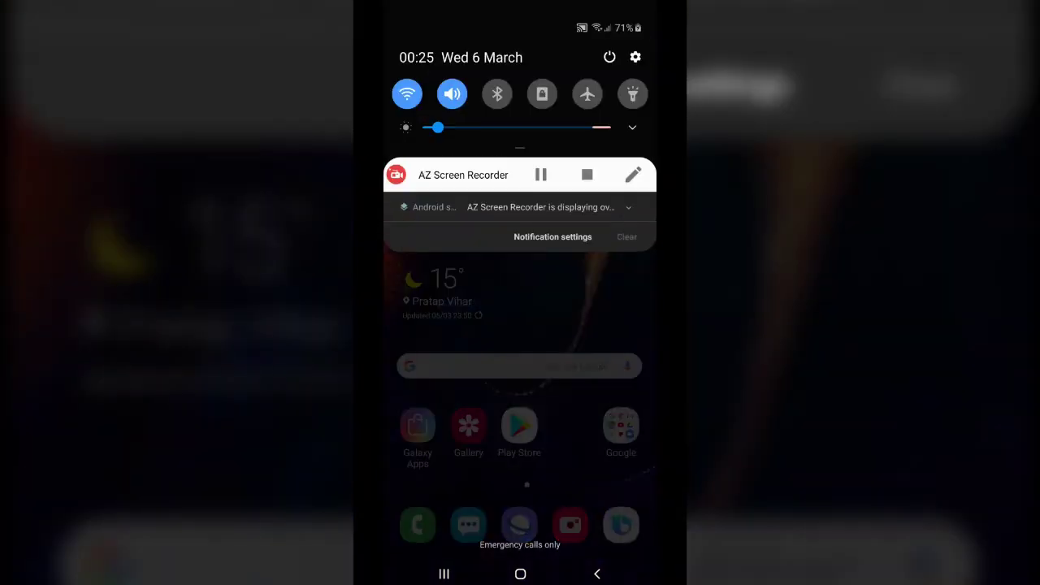
pyautogui.moveTo(520, 146); pyautogui.dragTo(519, 487)
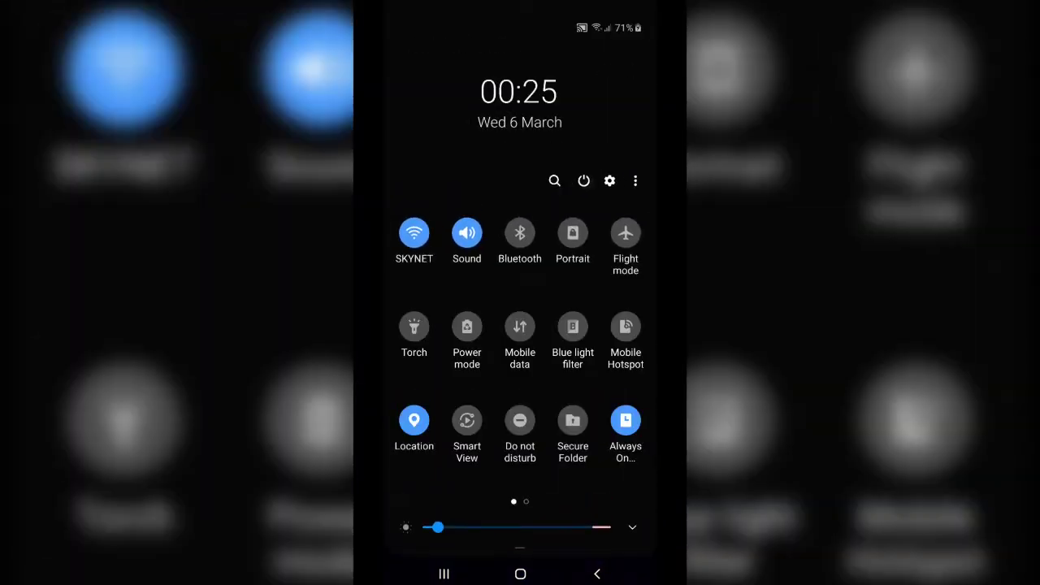
pyautogui.click(583, 180)
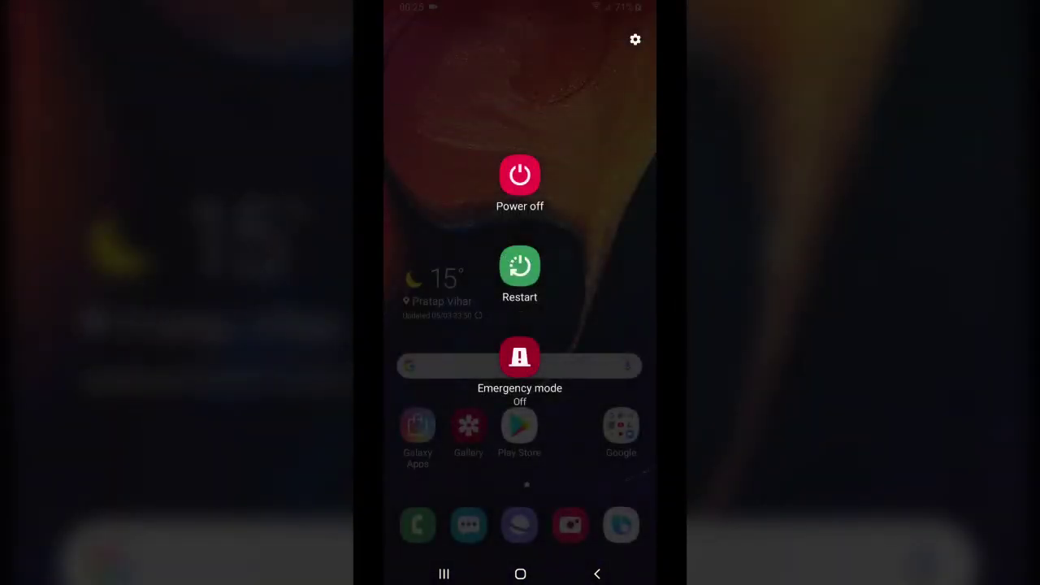
pyautogui.press('Escape')
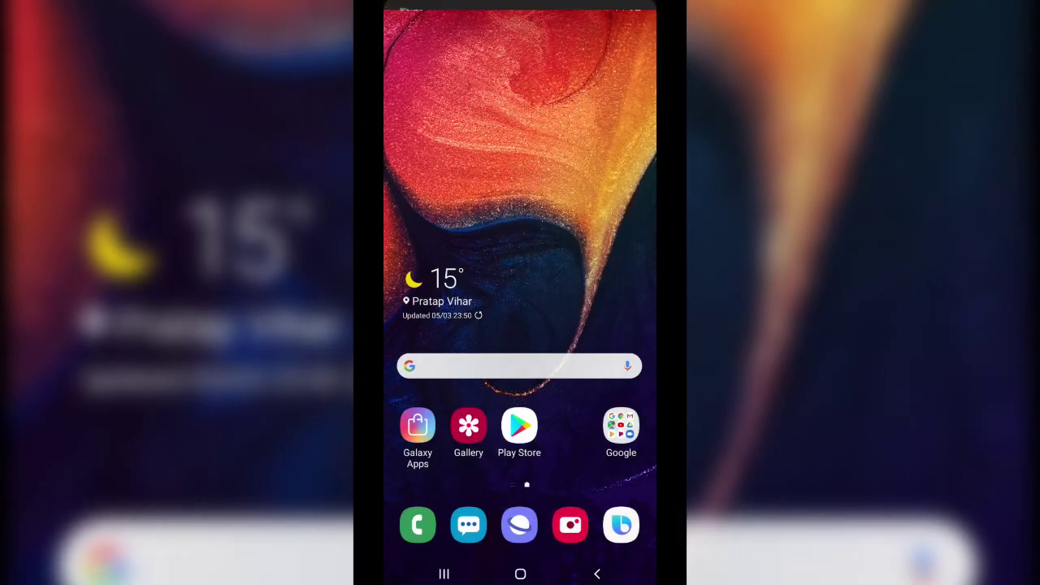
pyautogui.moveTo(520, 8); pyautogui.dragTo(520, 243)
pyautogui.click(609, 57)
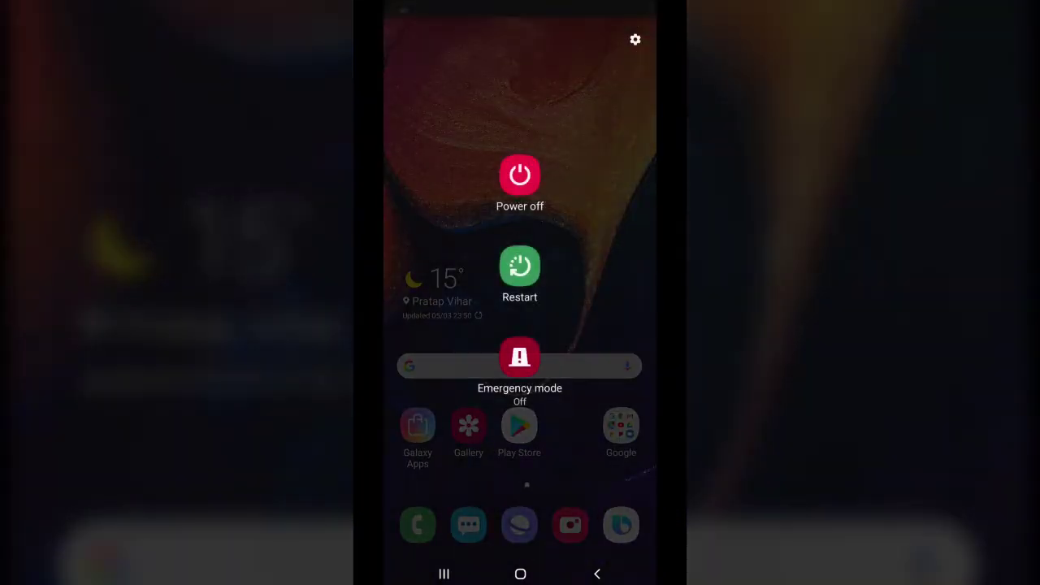
pyautogui.press('Escape')
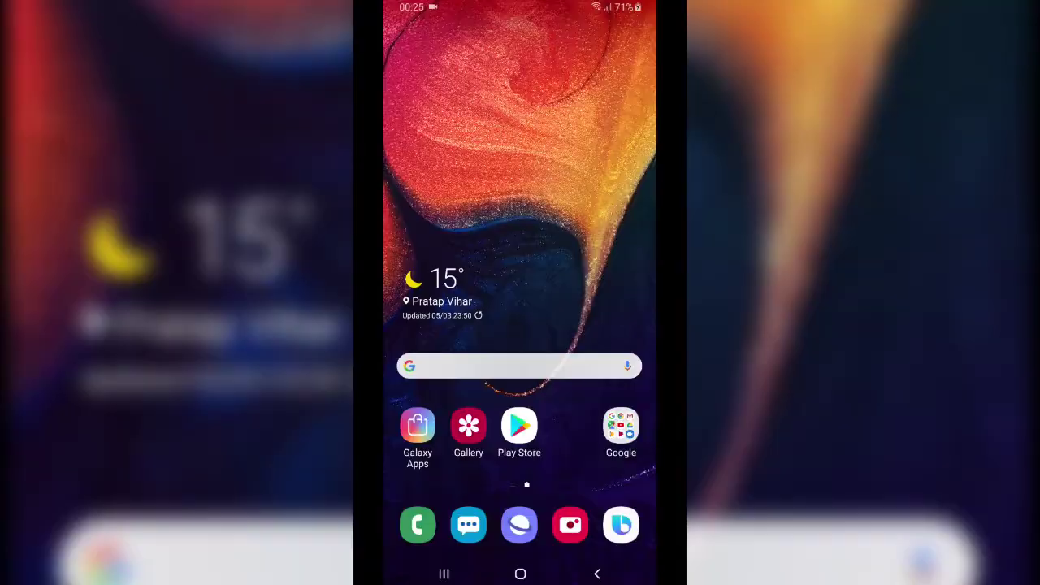
pyautogui.moveTo(519, 8)
pyautogui.mouseDown()
pyautogui.moveTo(520, 244)
pyautogui.moveTo(520, 81)
pyautogui.mouseUp()
# Turn on Camera flash under Settings > Accessibility > Advanced settings > Flash notification.
pyautogui.moveTo(520, 447); pyautogui.dragTo(520, 203)
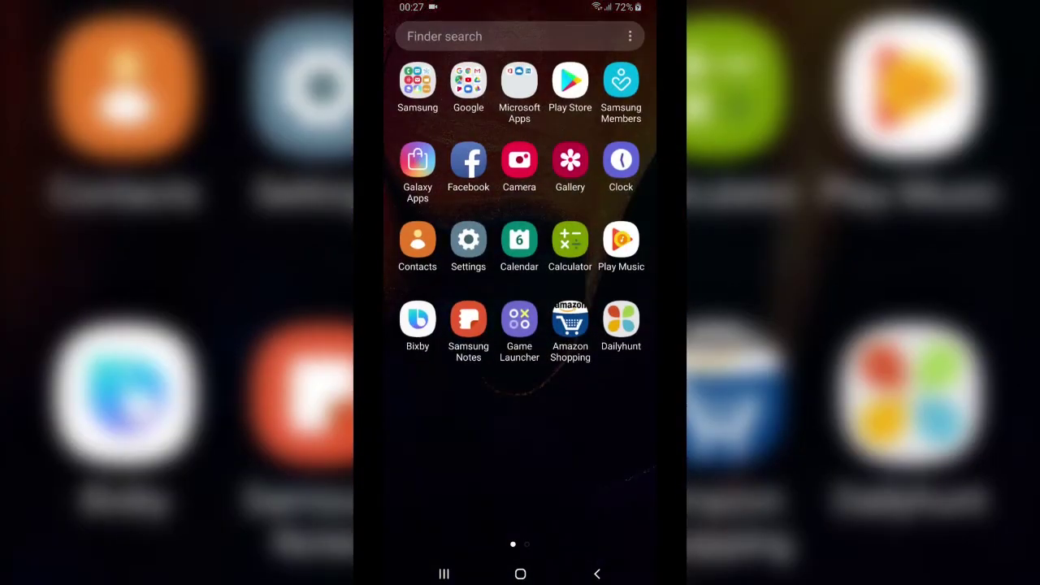
pyautogui.click(469, 239)
pyautogui.scroll(-2, 520, 324)
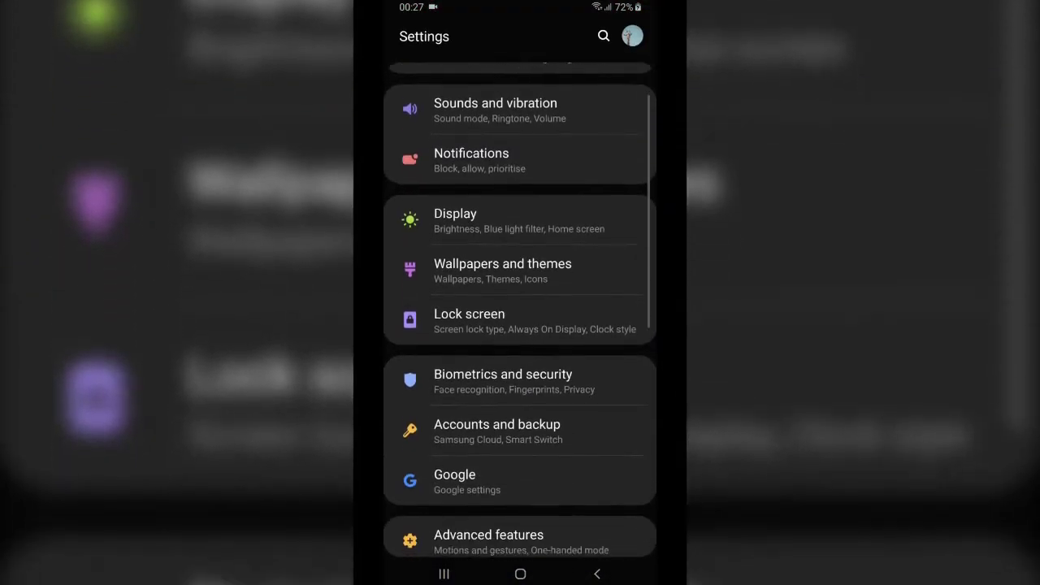
pyautogui.scroll(-3, 520, 325)
pyautogui.scroll(-2, 520, 325)
pyautogui.scroll(-3, 520, 324)
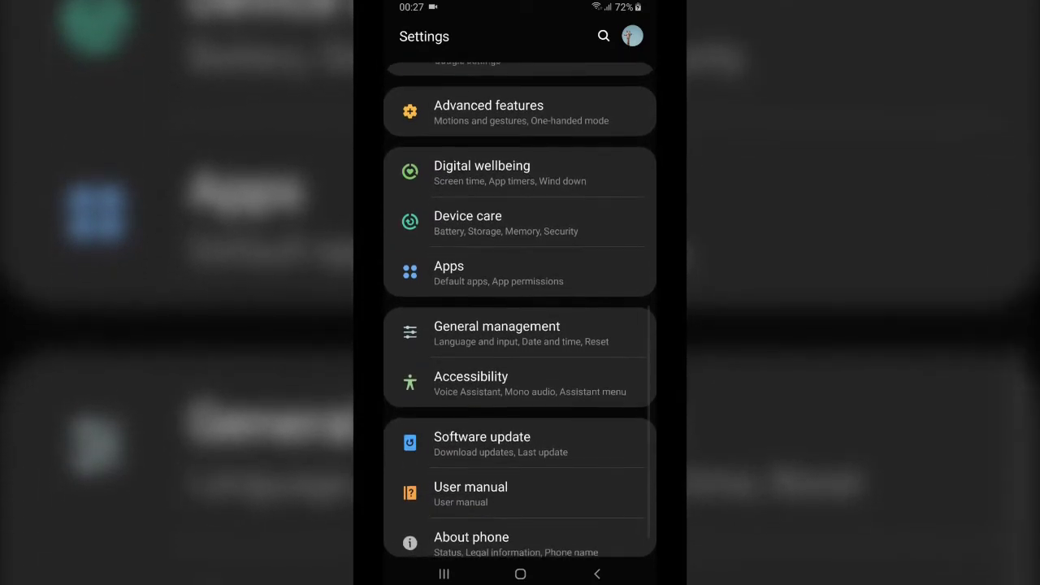
pyautogui.click(471, 385)
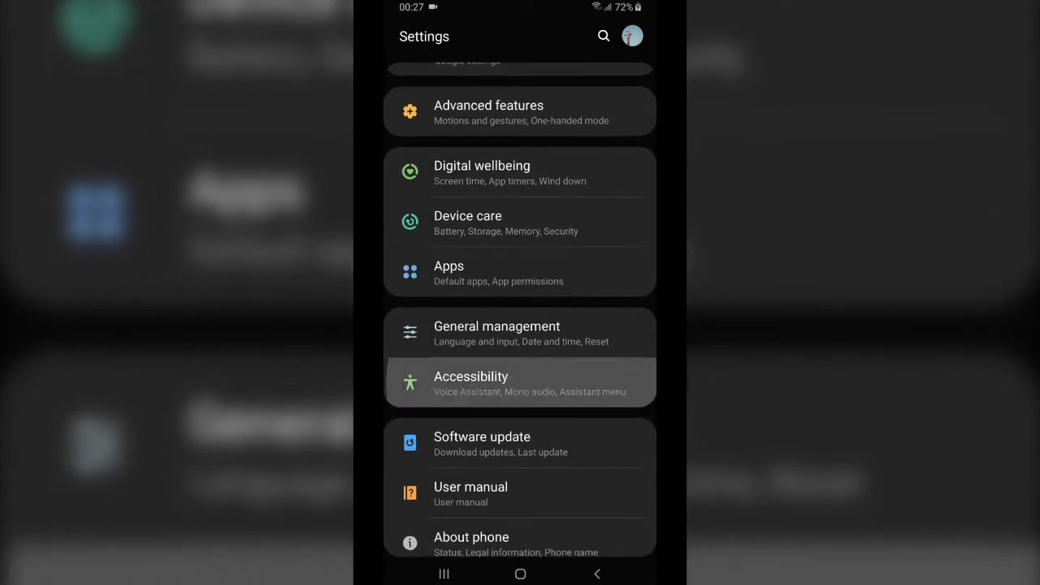
pyautogui.click(453, 321)
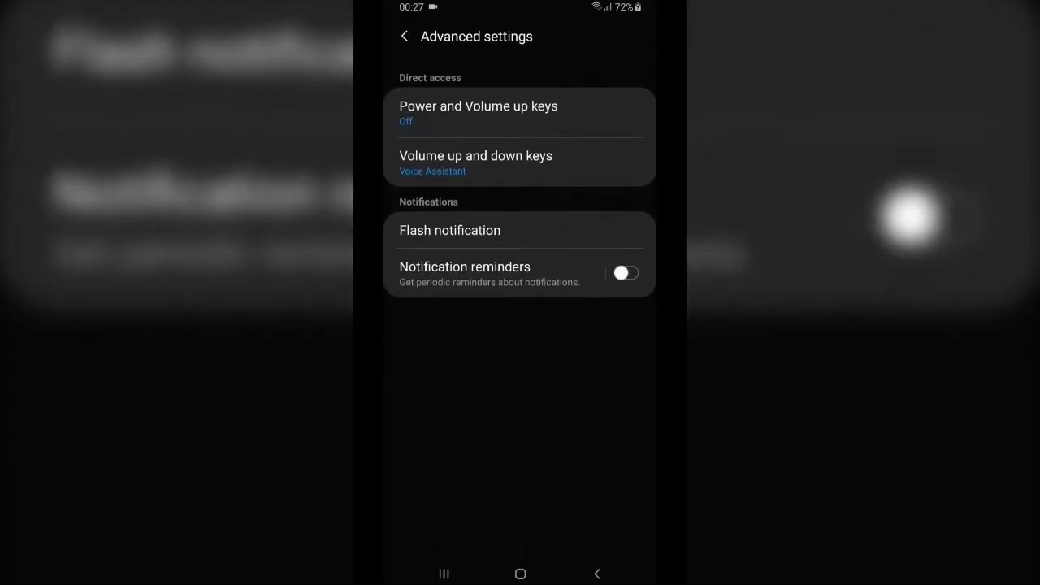
pyautogui.click(449, 230)
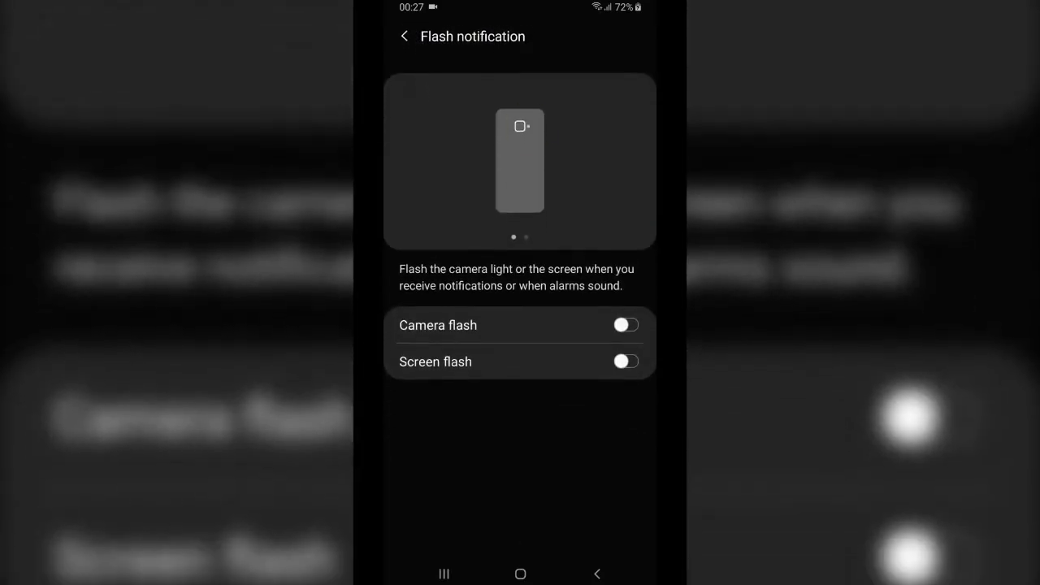
pyautogui.click(504, 325)
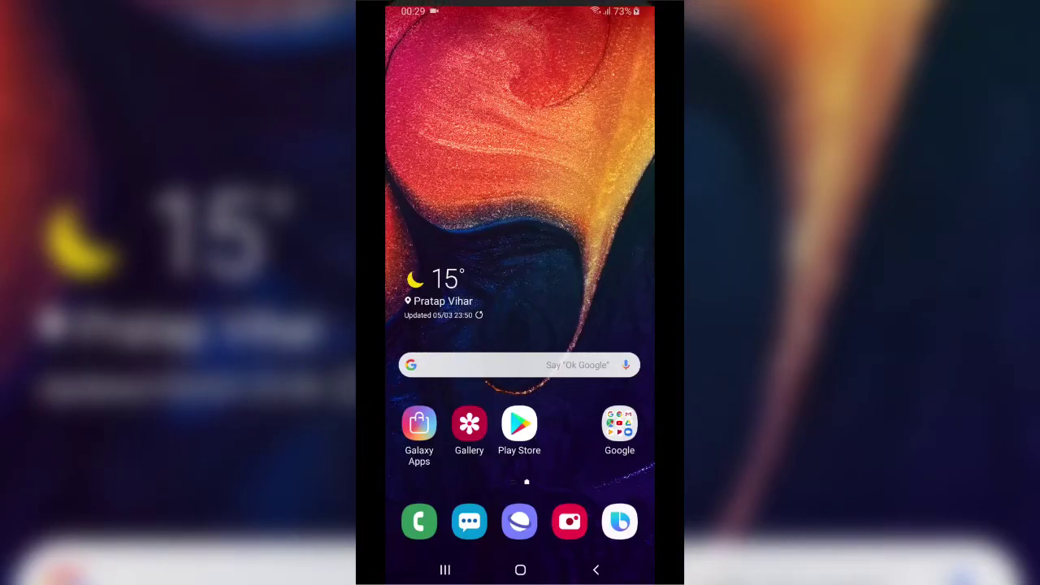
# Open Finder from the expanded quick settings panel and search for 'screensho'.
pyautogui.moveTo(520, 8); pyautogui.dragTo(520, 325)
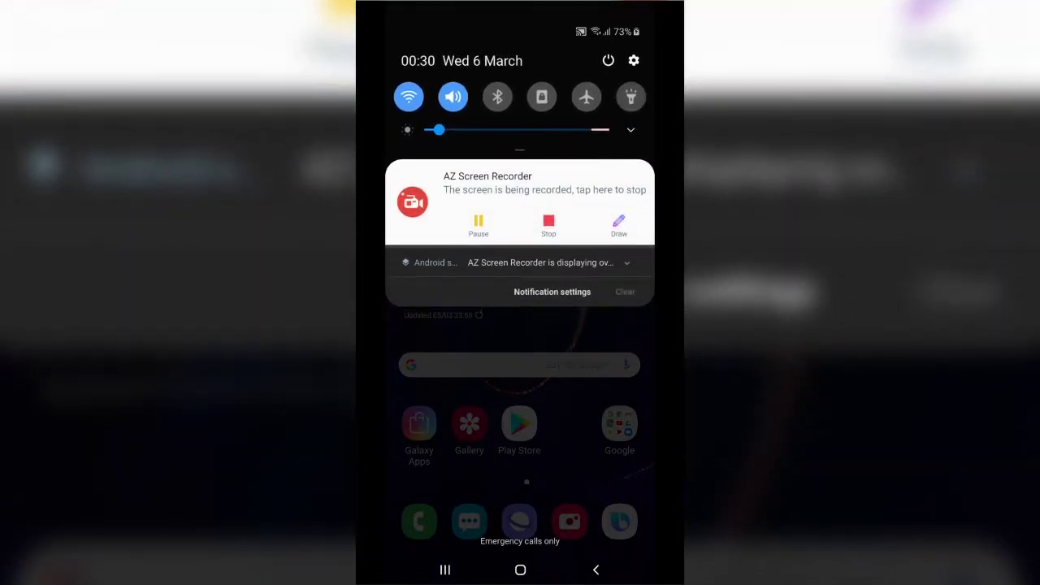
pyautogui.moveTo(520, 138); pyautogui.dragTo(520, 423)
pyautogui.click(554, 182)
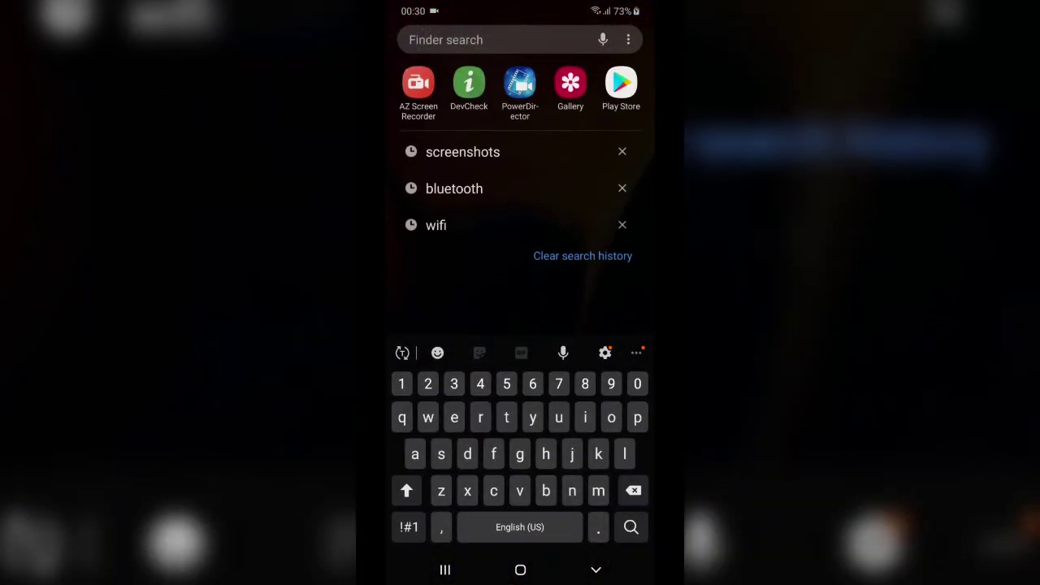
pyautogui.write('scr')
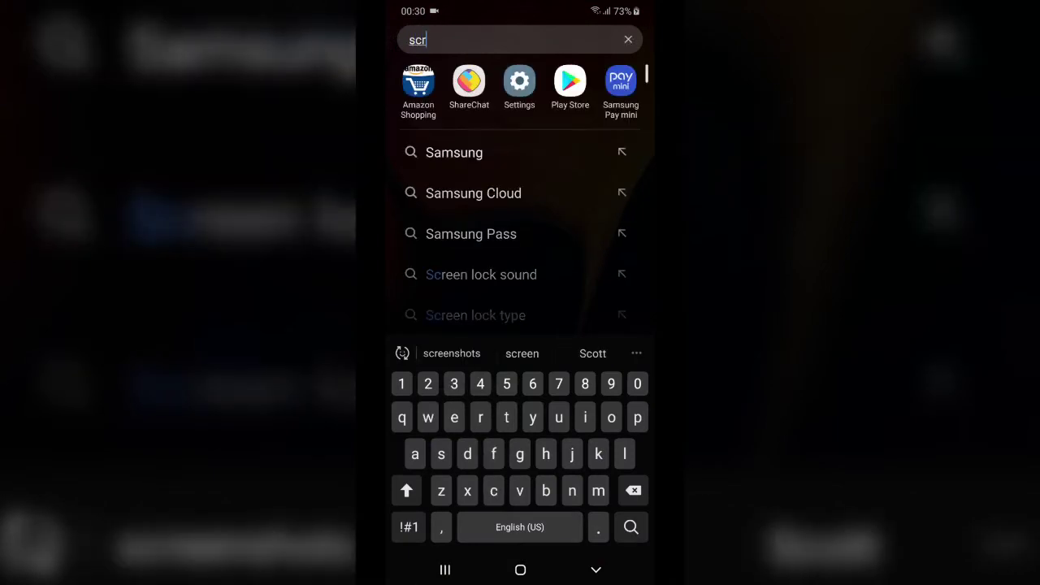
pyautogui.write('eens')
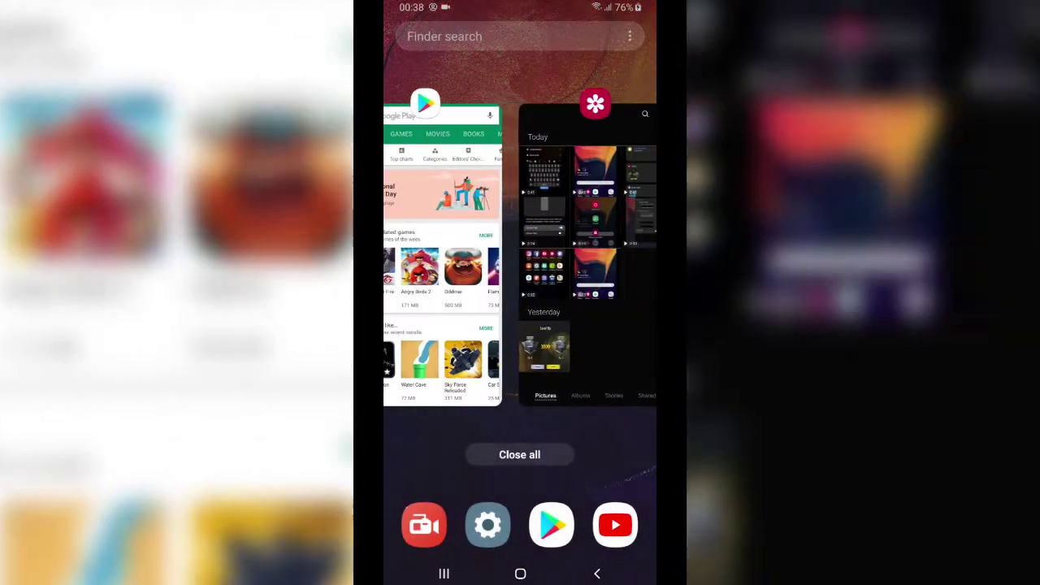
# Open Galaxy Apps from Recents as a pop-up window.
pyautogui.moveTo(601, 244); pyautogui.dragTo(407, 243)
pyautogui.click(519, 102)
pyautogui.click(502, 232)
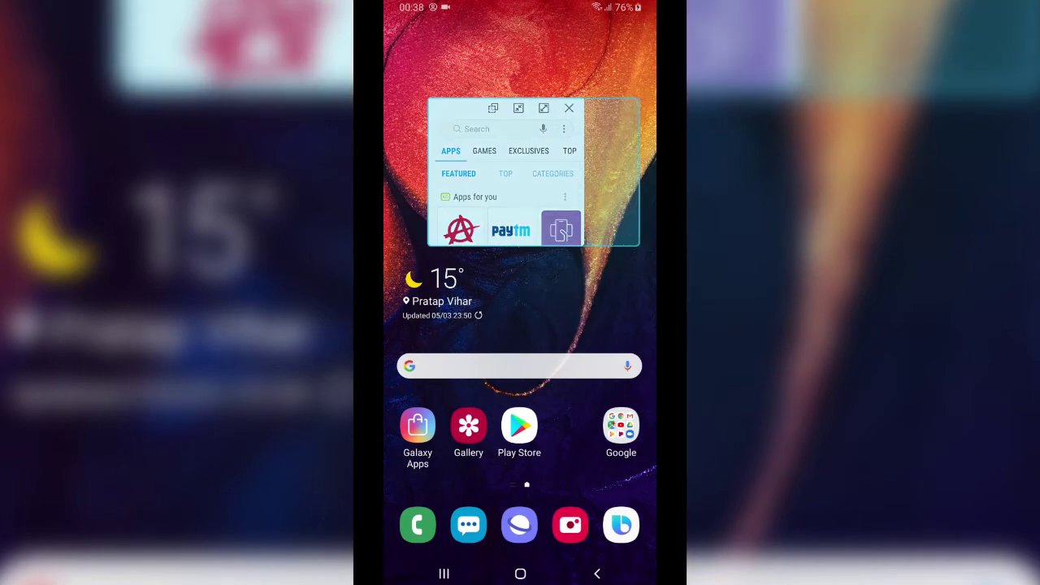
# Open Gallery as a pop-up window, then shrink it and move it to mid-screen.
pyautogui.click(444, 574)
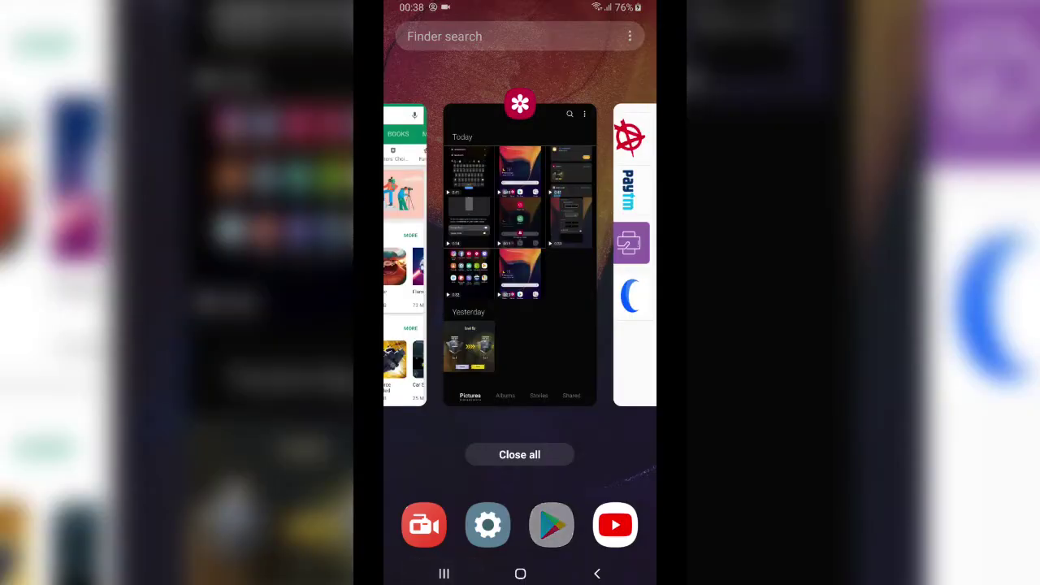
pyautogui.click(520, 104)
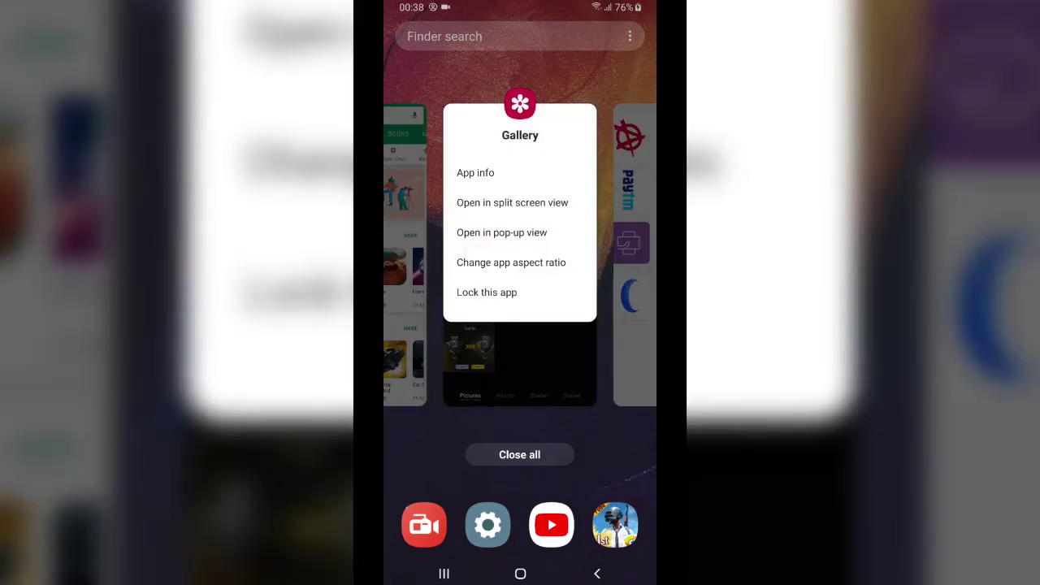
pyautogui.click(502, 233)
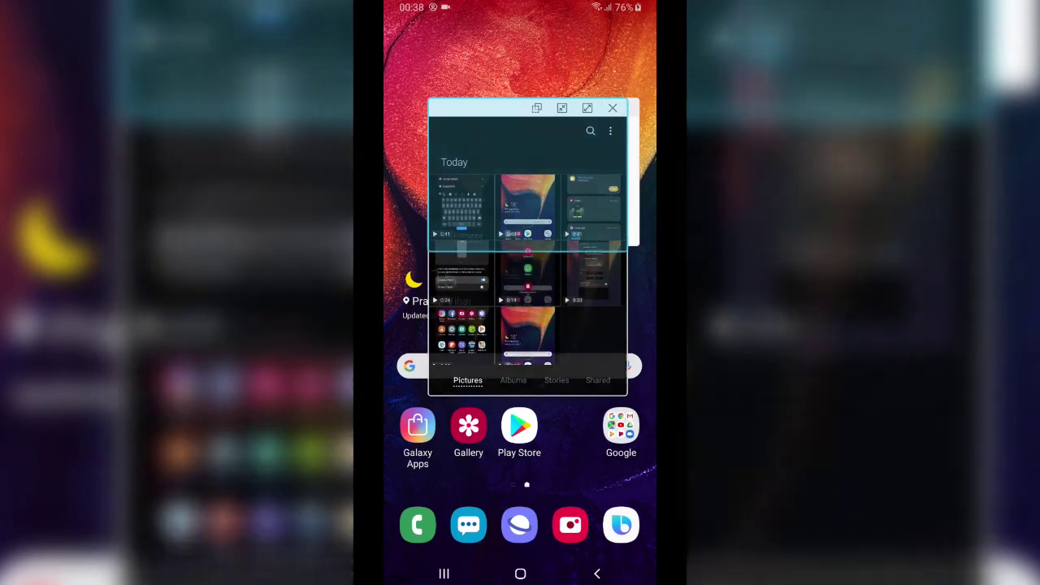
pyautogui.moveTo(520, 395); pyautogui.dragTo(520, 244)
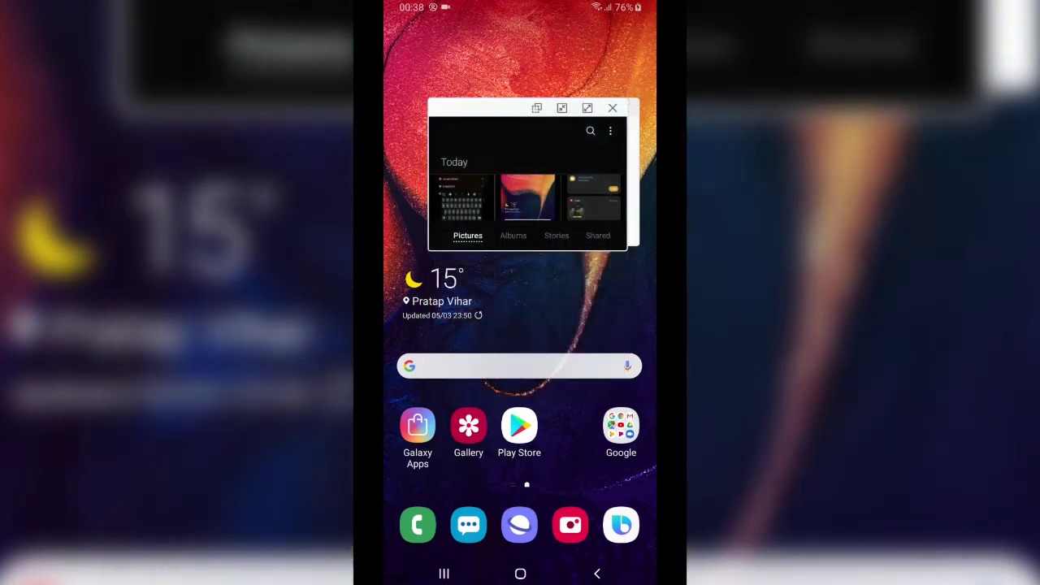
pyautogui.moveTo(520, 108); pyautogui.dragTo(502, 324)
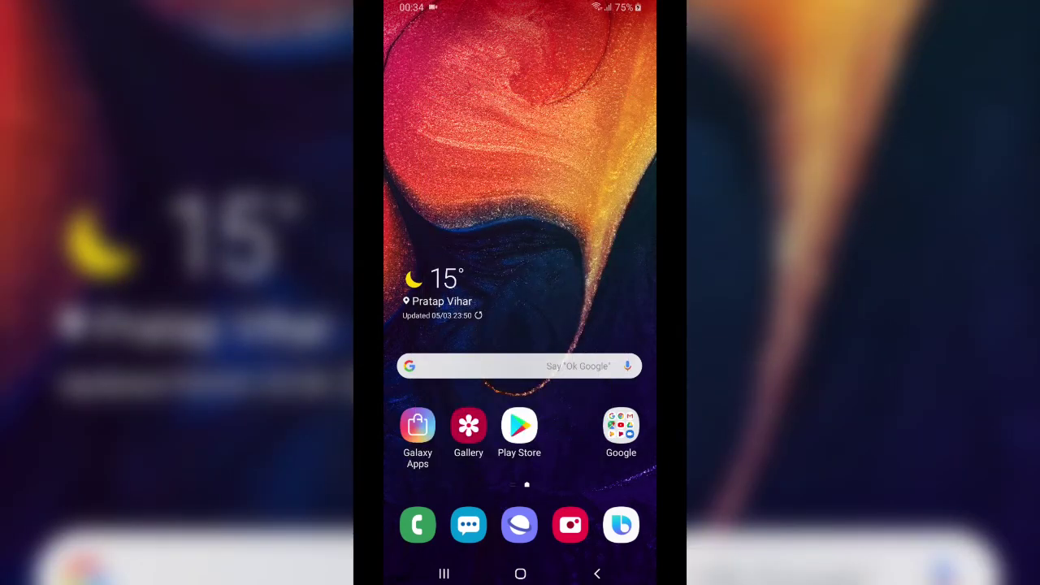
pyautogui.moveTo(519, 4); pyautogui.dragTo(520, 325)
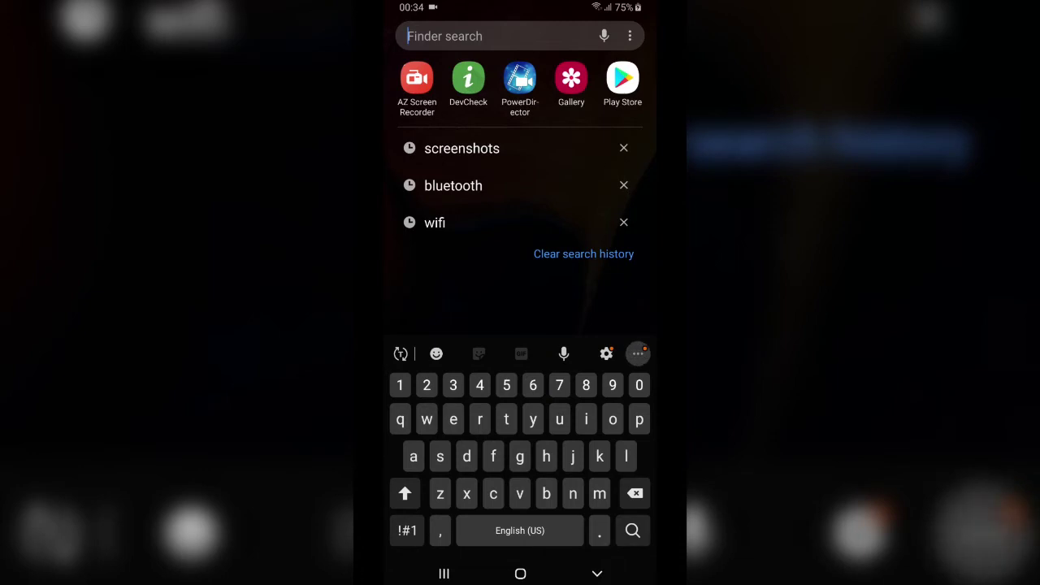
# Choose Floating keyboard under keyboard Modes, move it to mid-screen, then hide it.
pyautogui.click(638, 353)
pyautogui.click(485, 447)
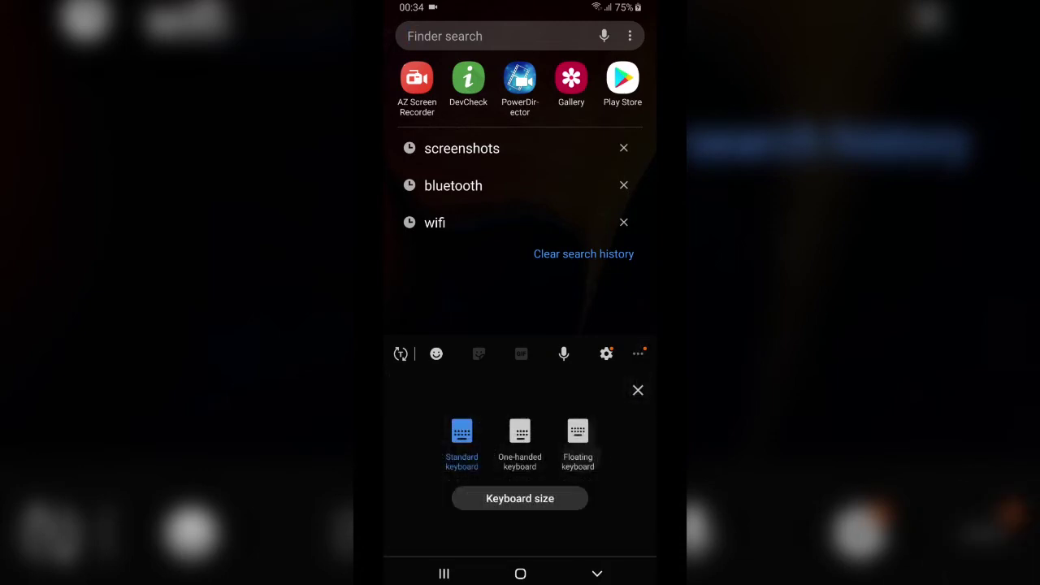
pyautogui.click(638, 390)
pyautogui.click(597, 573)
pyautogui.click(487, 35)
pyautogui.moveTo(513, 507)
pyautogui.mouseDown()
pyautogui.moveTo(512, 399)
pyautogui.moveTo(513, 453)
pyautogui.mouseUp()
pyautogui.click(597, 574)
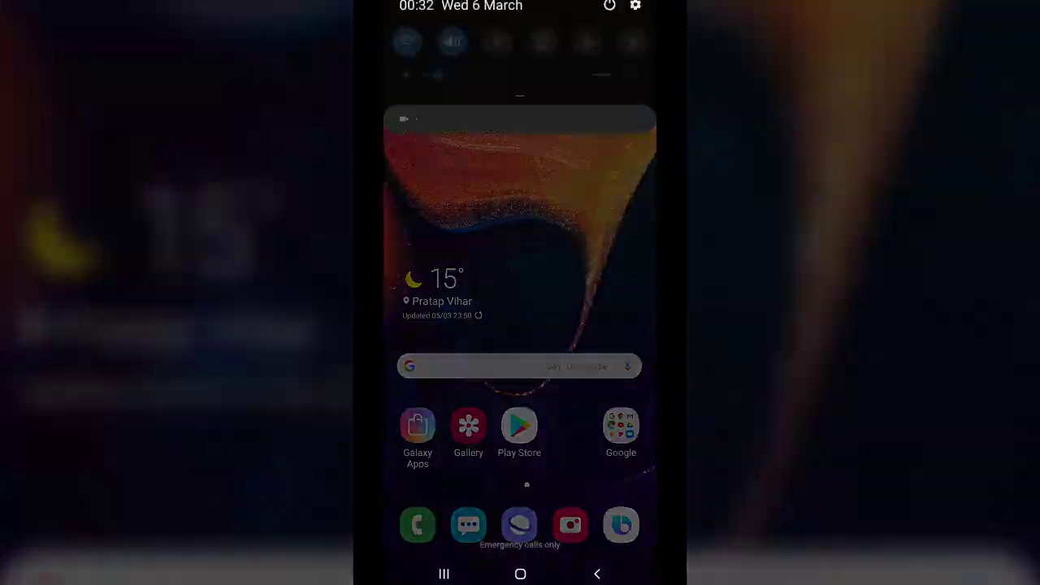
# Switch on Reduce animations in Advanced features, then launch Game Launcher from the app drawer.
pyautogui.scroll(-5, 520, 309)
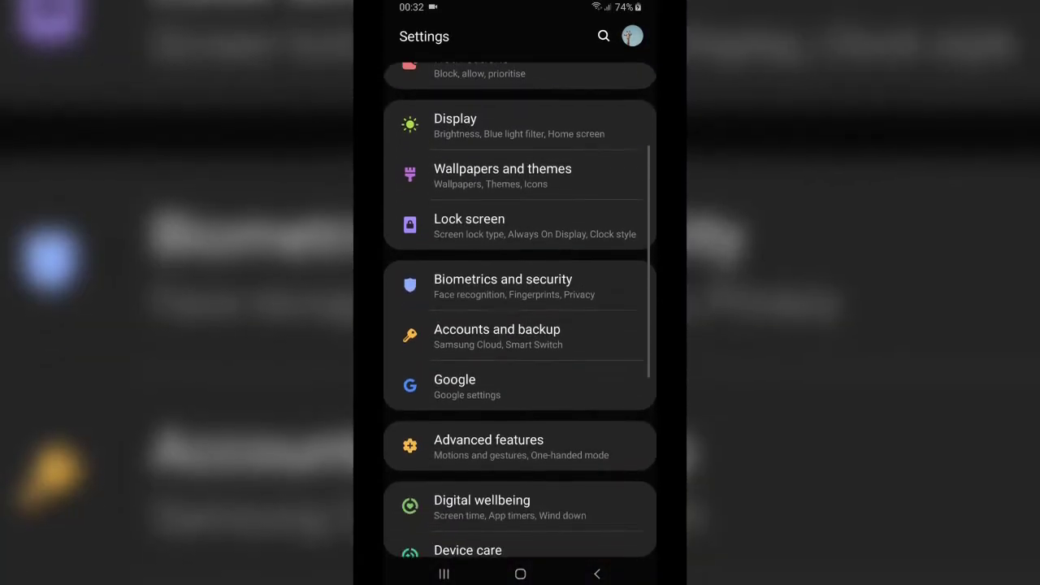
pyautogui.scroll(-1, 520, 308)
pyautogui.scroll(-3, 520, 325)
pyautogui.click(520, 199)
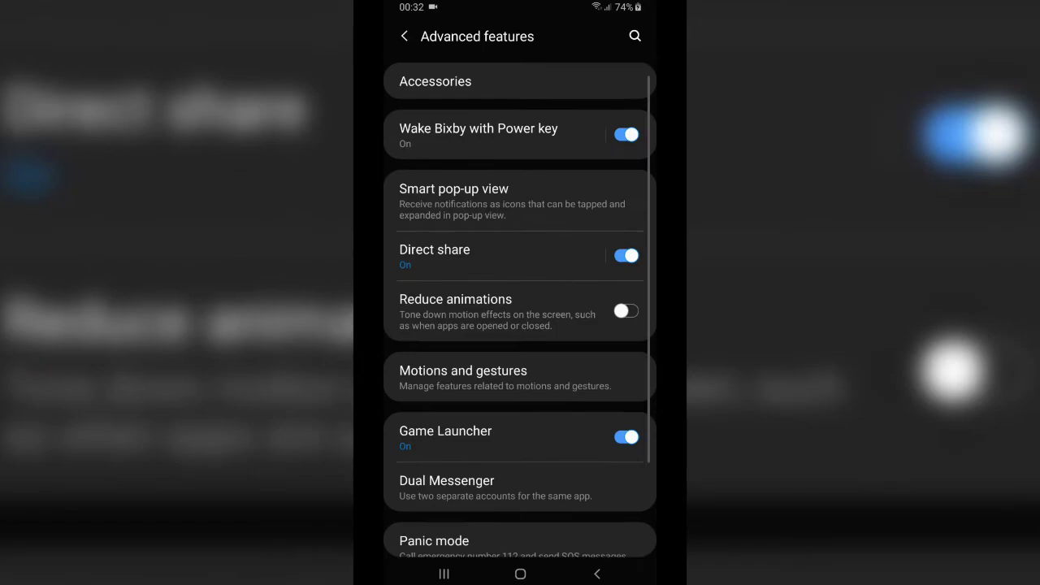
pyautogui.click(625, 311)
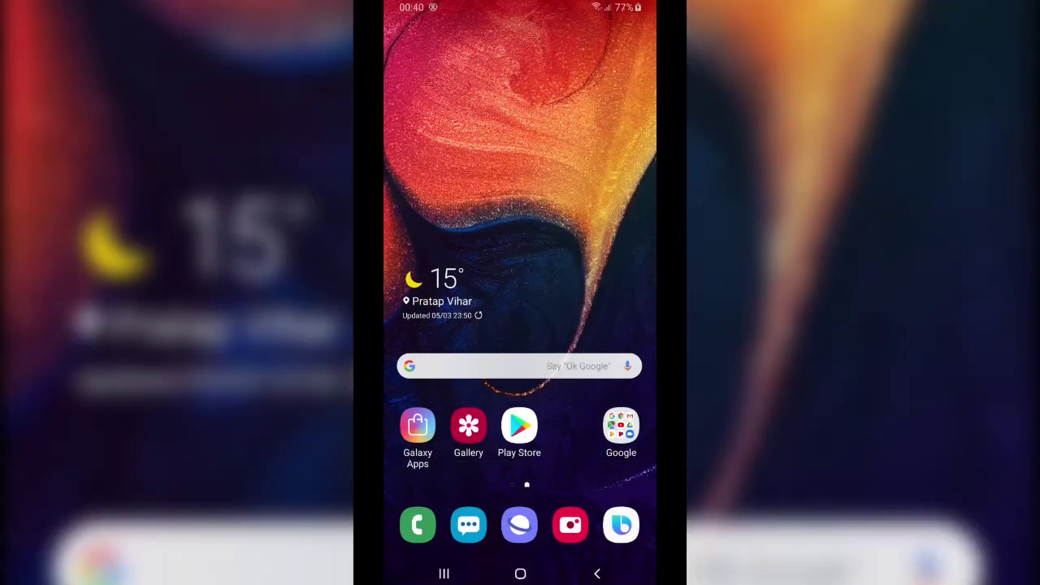
pyautogui.moveTo(520, 487); pyautogui.dragTo(519, 203)
pyautogui.click(520, 317)
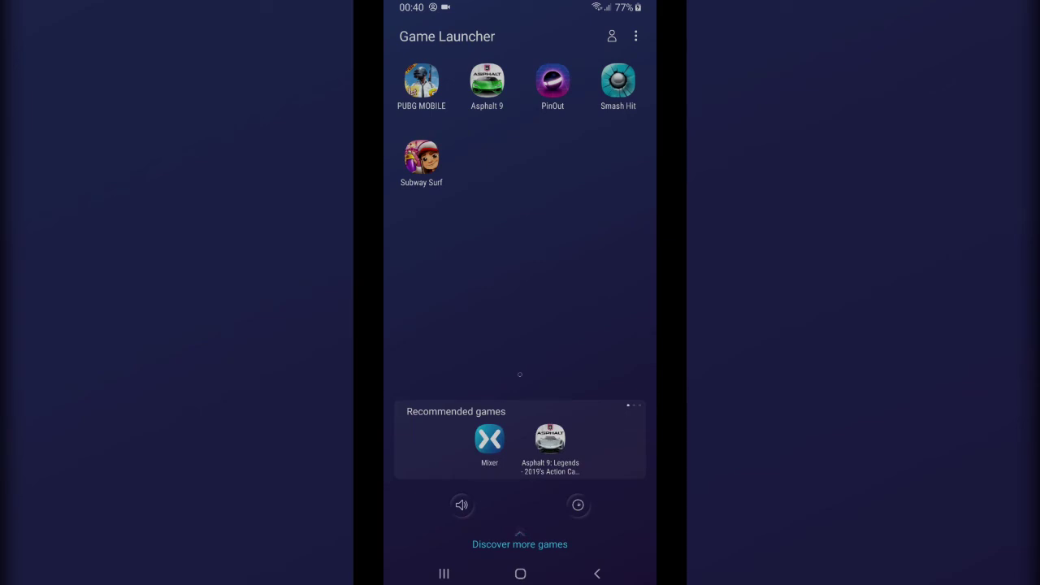
# Mute game sound in Game Launcher, leaving phone volume unchanged.
pyautogui.click(461, 504)
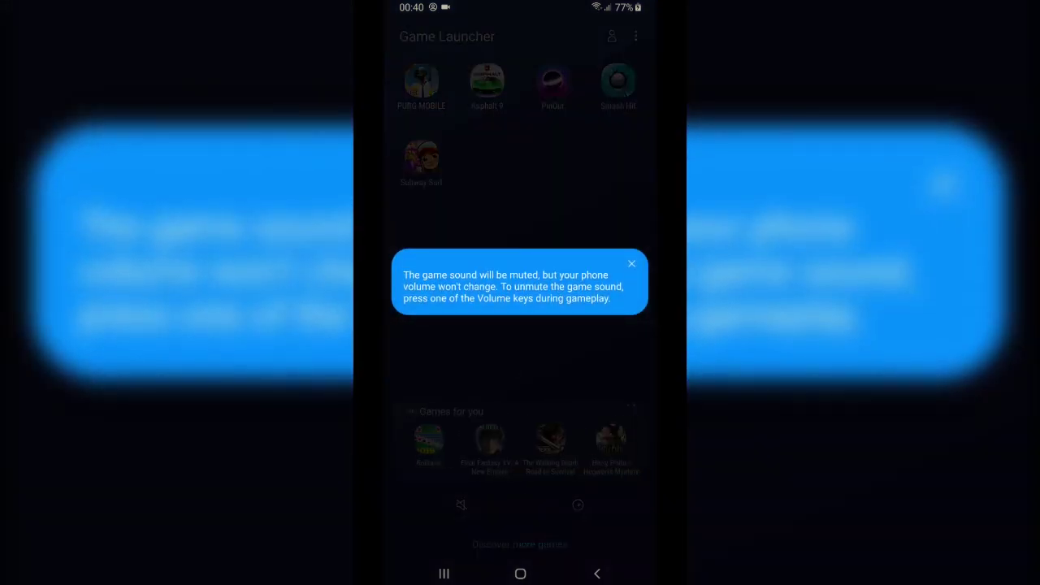